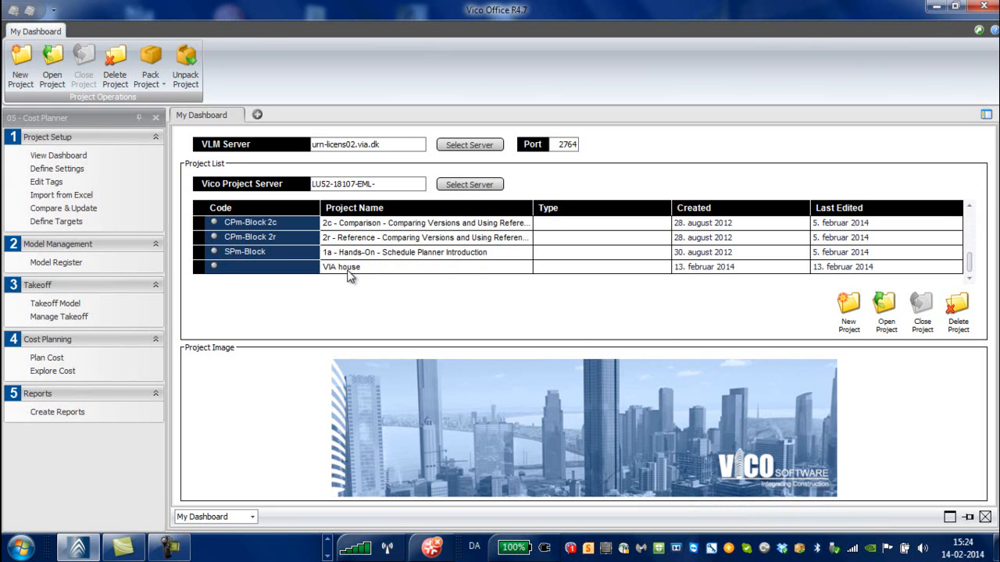
Open the VIA house project and add a new view set with one tall pane beside two stacked panes.
left_click(350, 268)
left_click(49, 81)
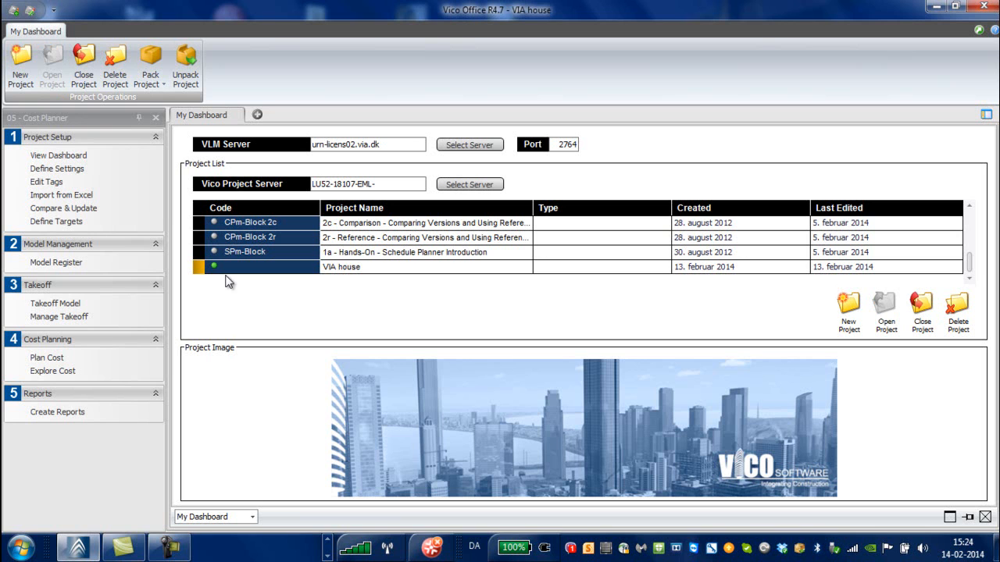
left_click(257, 116)
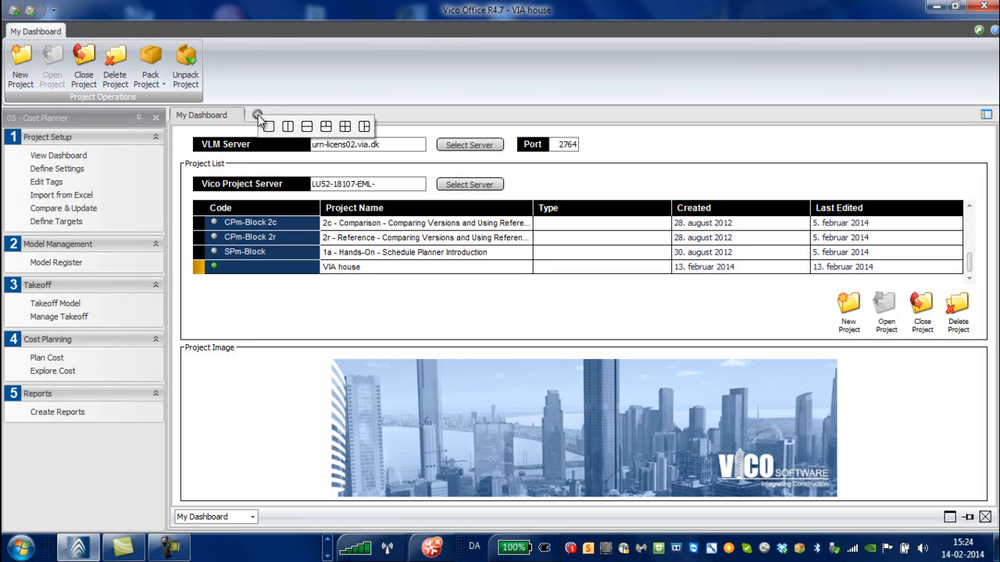
left_click(364, 127)
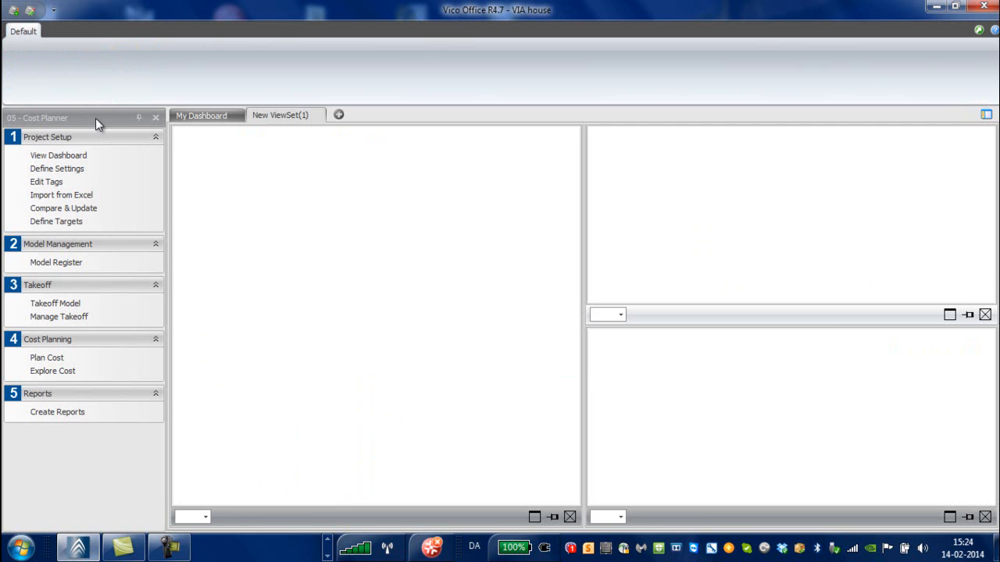
Load the Cost Planner into the tall pane and check the subcomponents under Foundations.
left_click(204, 516)
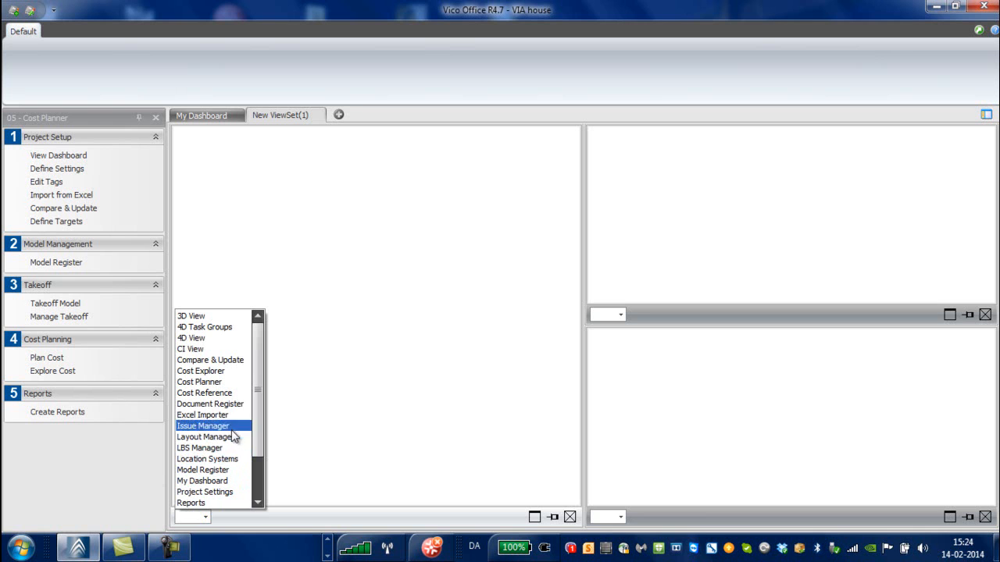
left_click(199, 382)
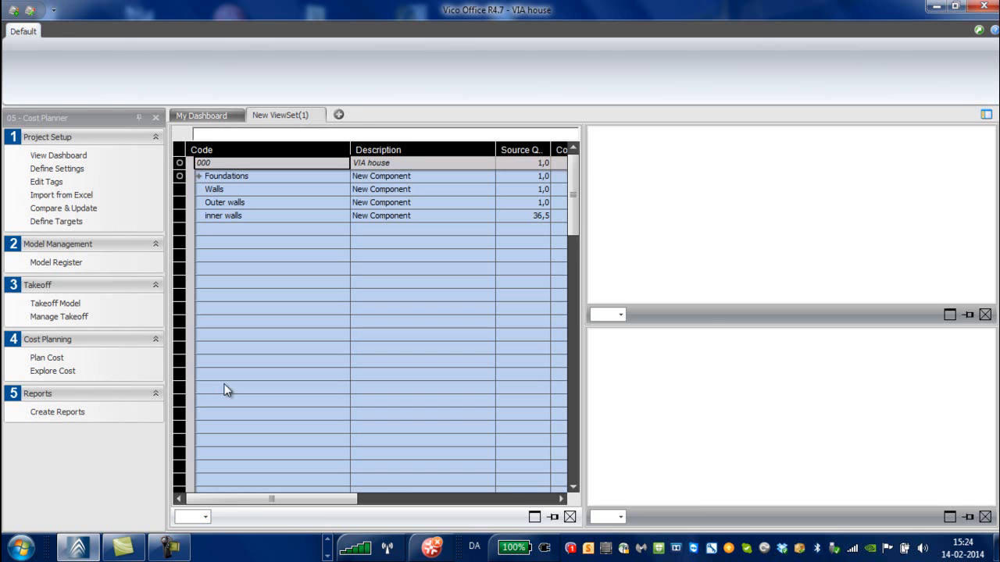
left_click(198, 177)
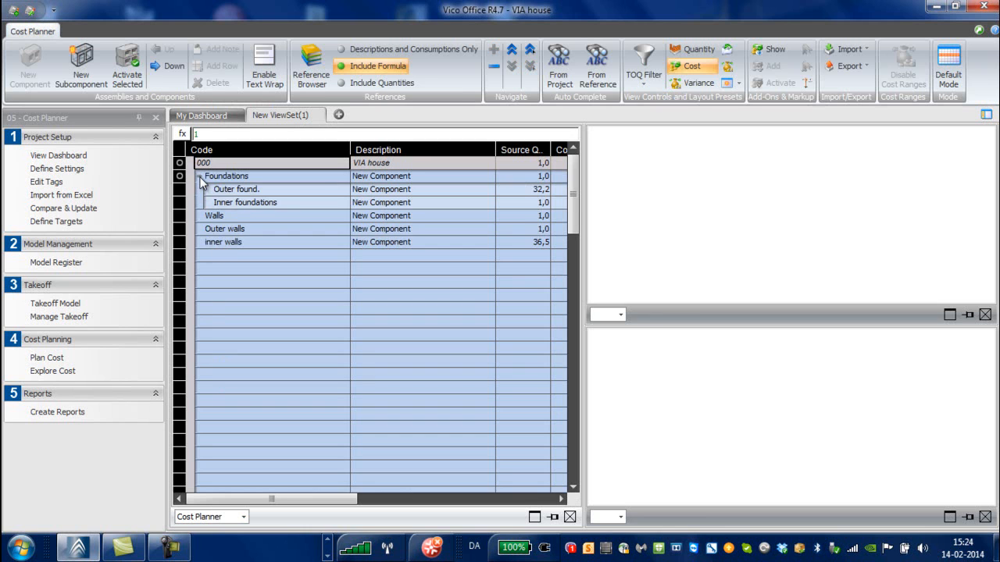
left_click(199, 177)
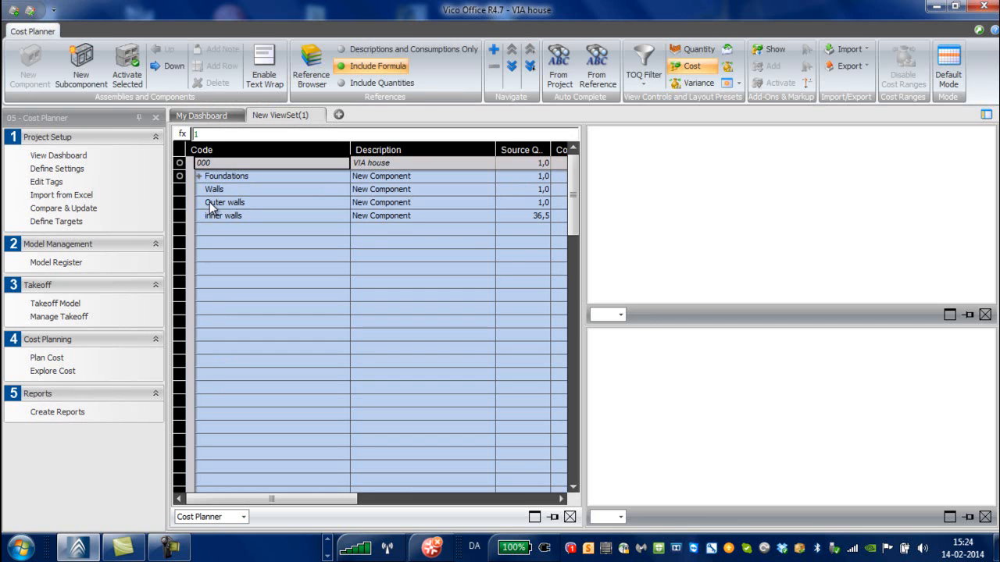
Move the Outer walls and inner walls components down one level to make them subcomponents of Walls.
left_click(211, 205)
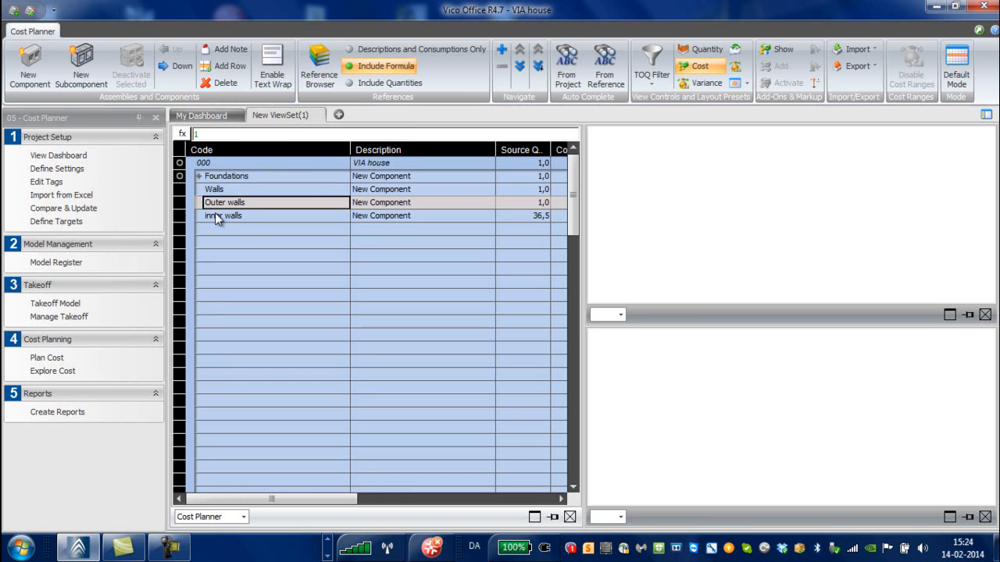
left_click(215, 215)
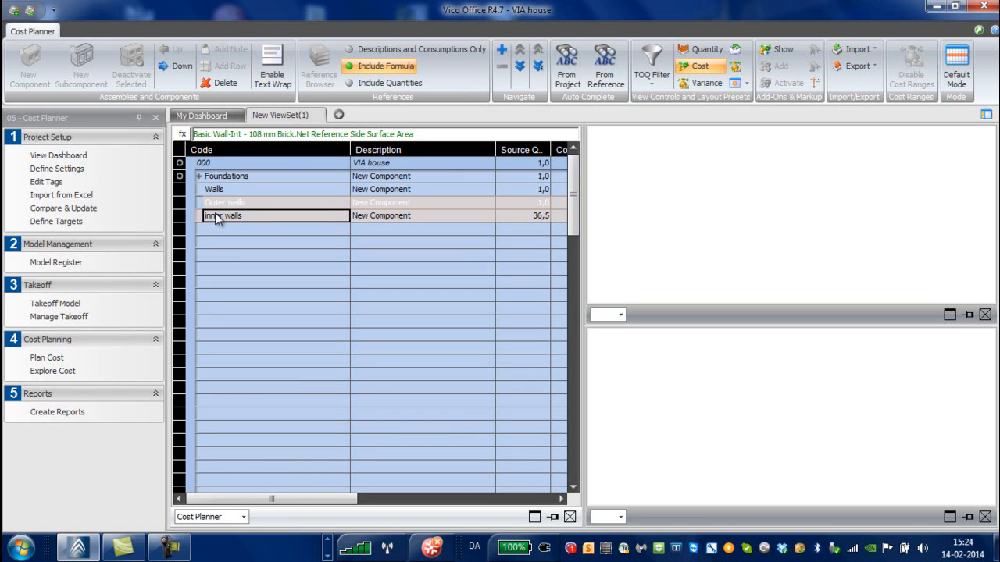
left_click(178, 68)
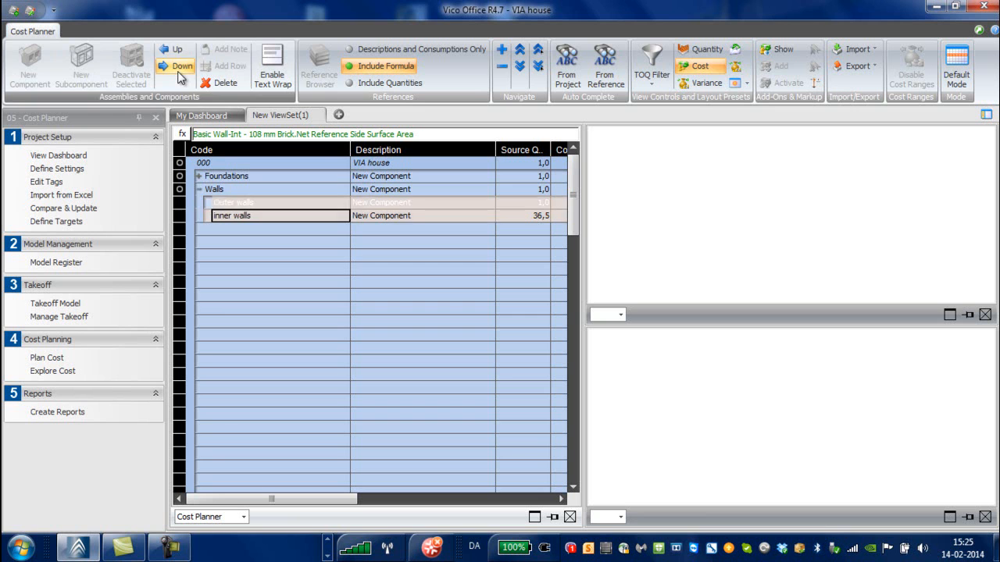
left_click(198, 189)
left_click(199, 190)
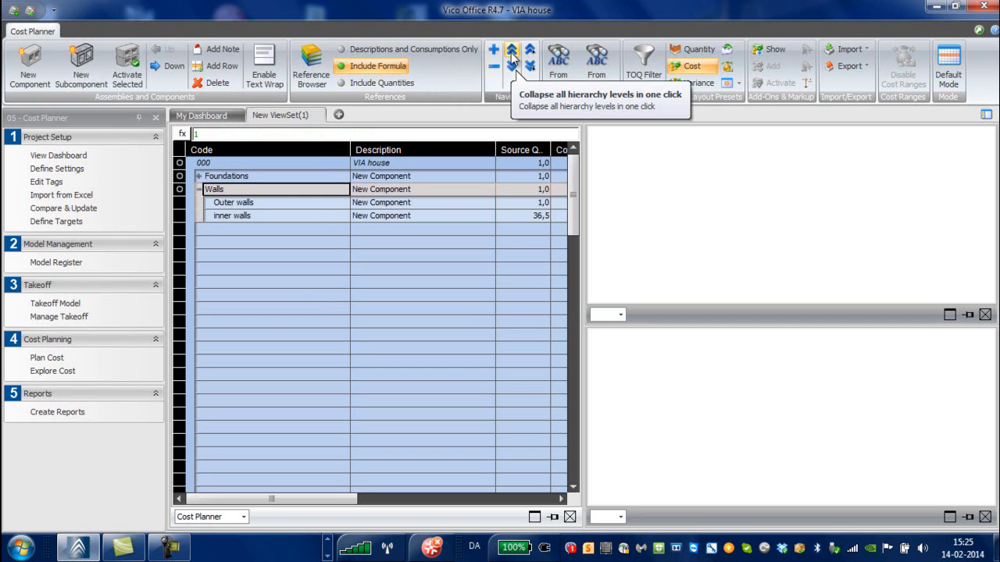
Collapse and expand the cost plan hierarchy, both as a whole and for Walls and Foundations individually, ending with all levels expanded.
left_click(511, 54)
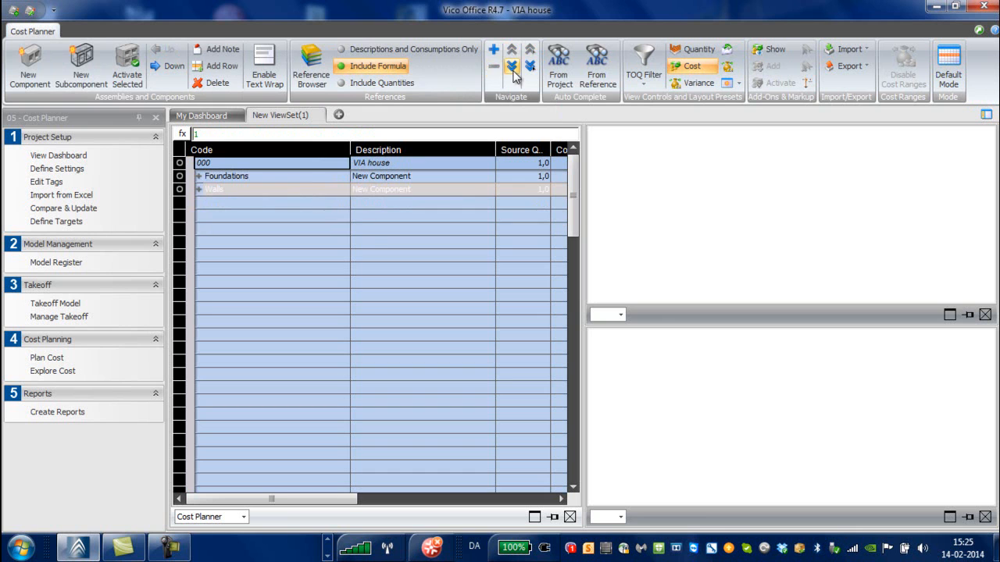
left_click(512, 65)
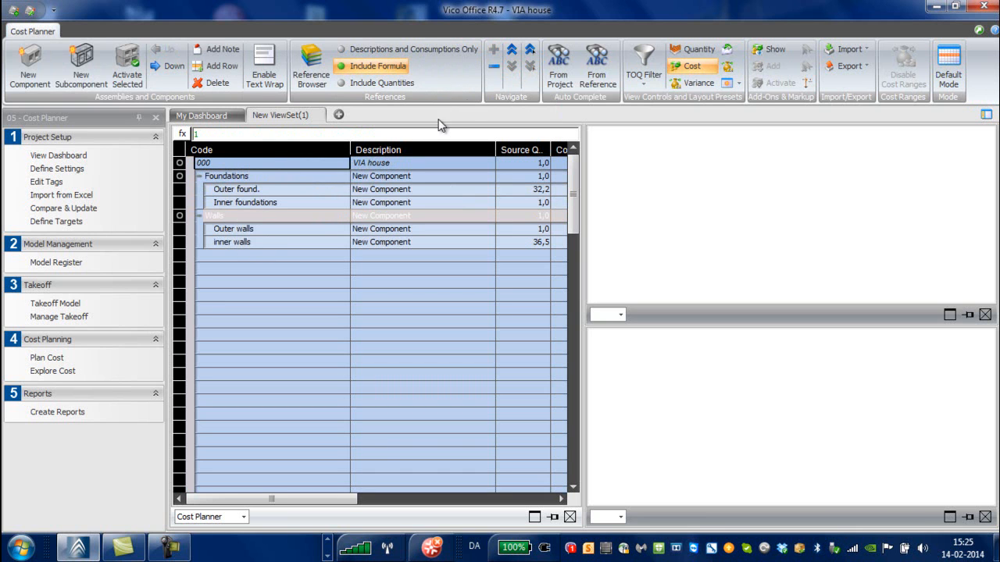
left_click(530, 51)
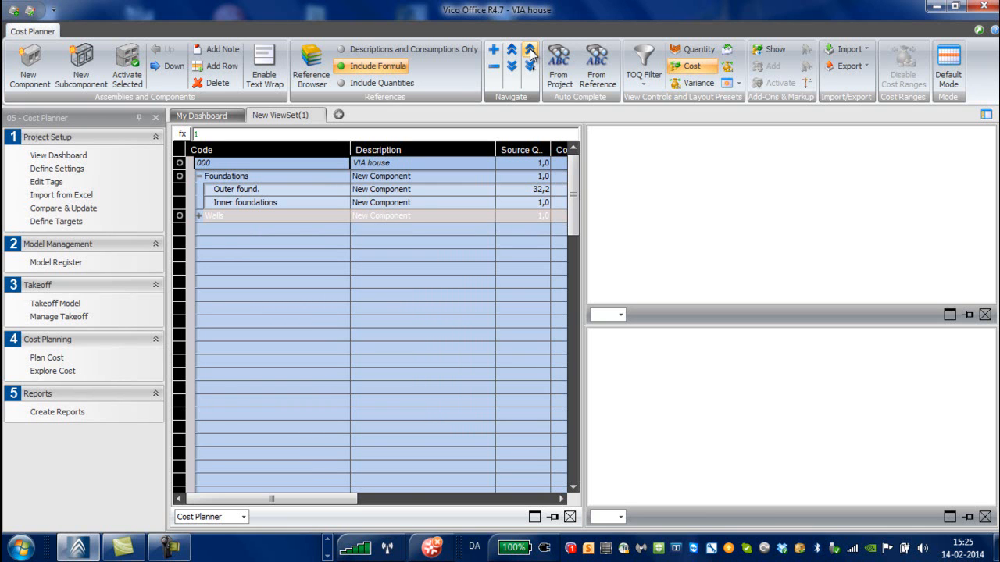
left_click(233, 177)
left_click(530, 49)
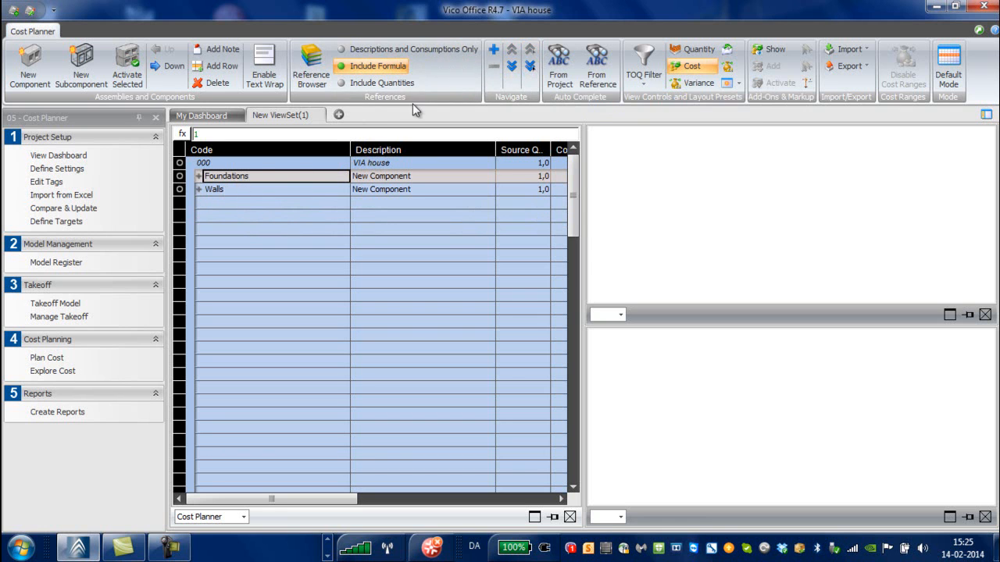
left_click(512, 67)
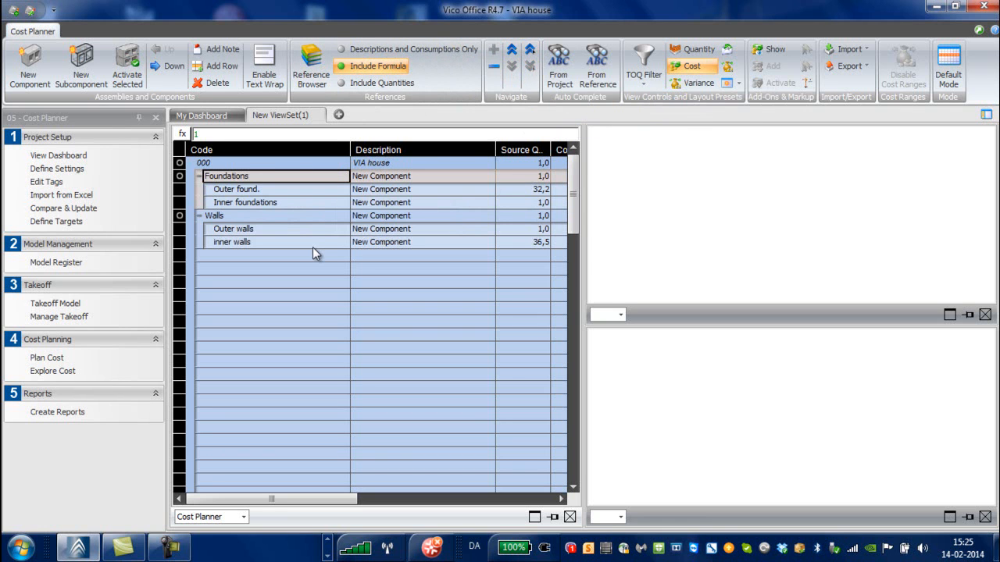
Load the 3D View and the Takeoff Manager into the two stacked panes of the view set.
left_click(620, 314)
left_click(617, 336)
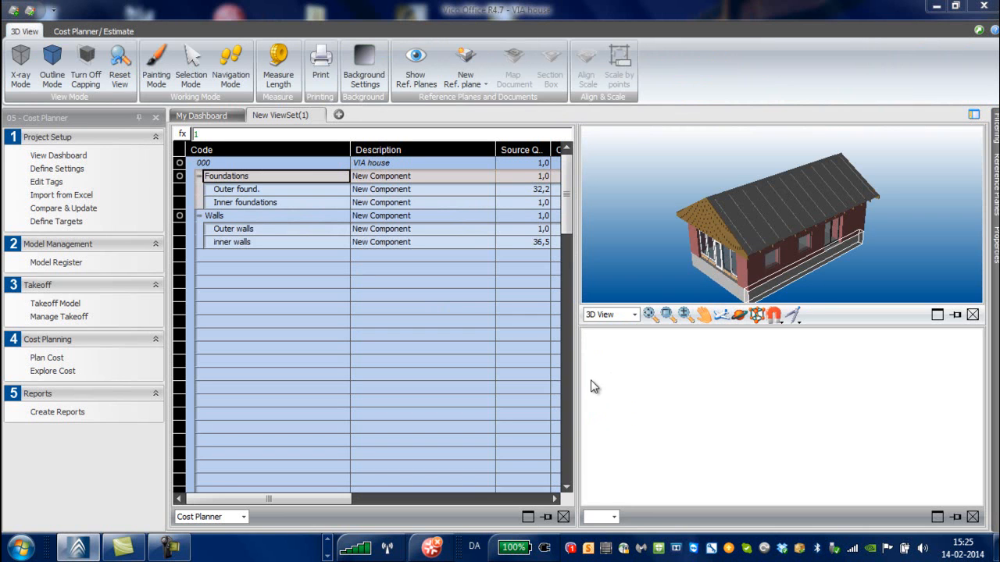
left_click(614, 519)
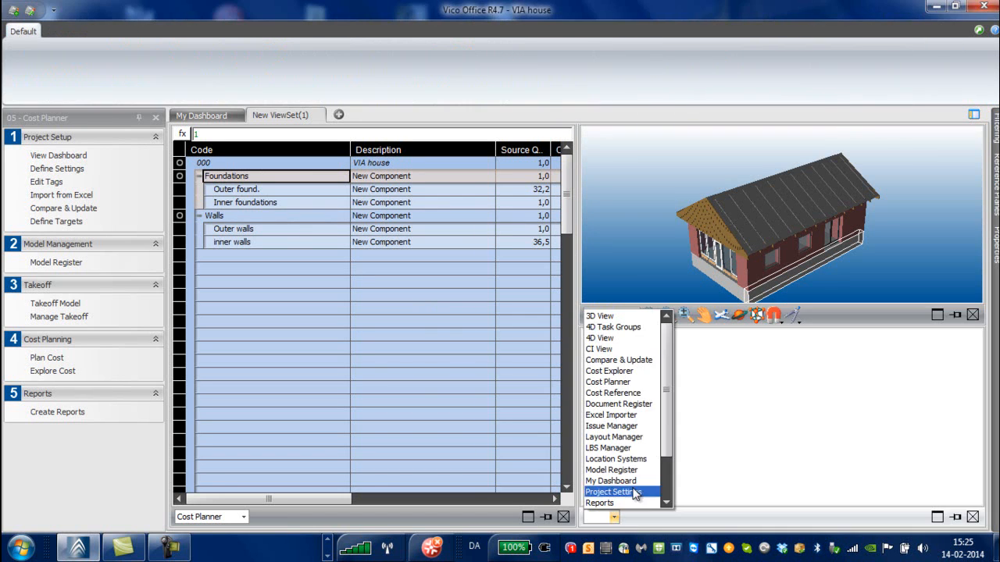
left_click_drag(668, 432, 669, 488)
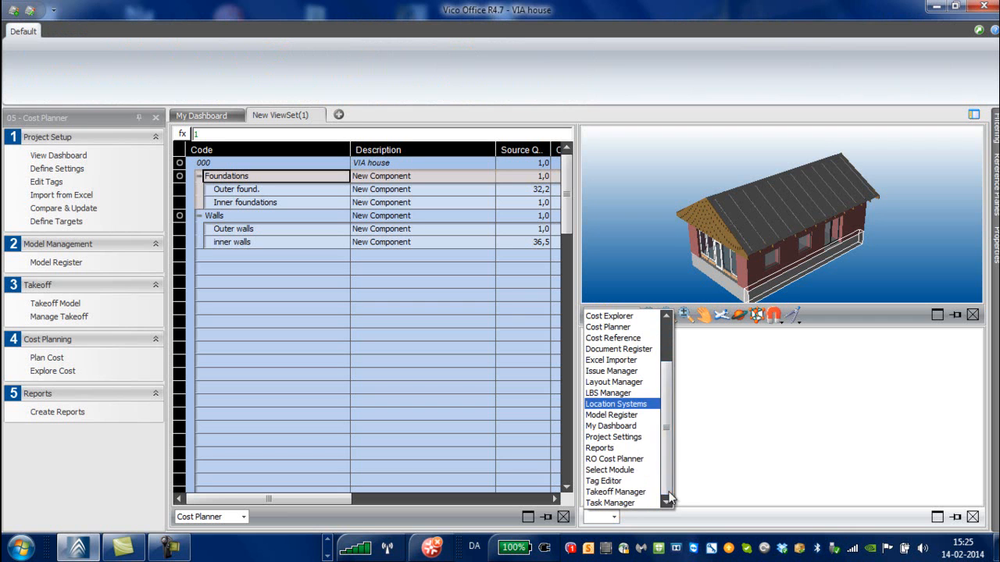
left_click(636, 491)
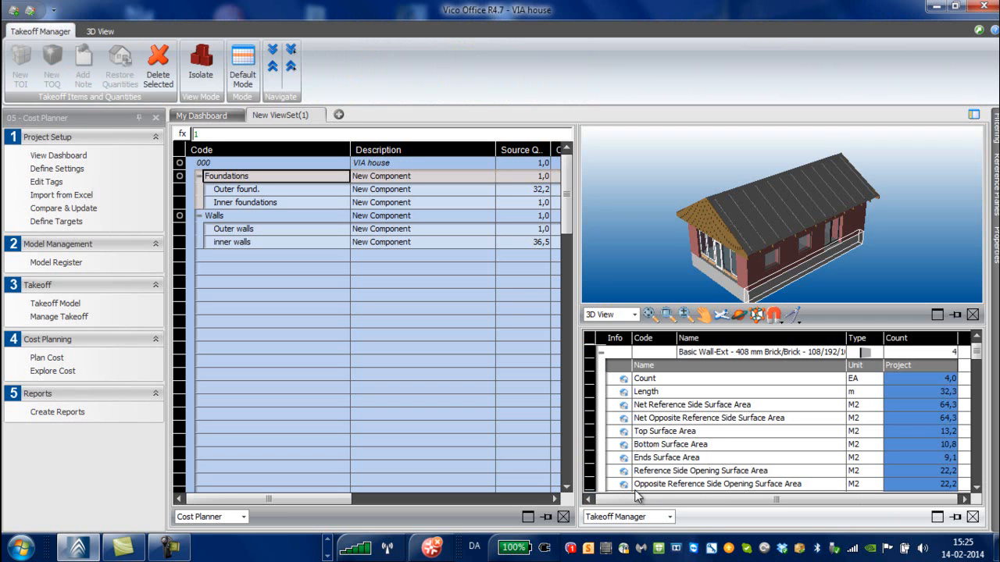
Isolate the Basic Wall-Ext - 408 mm Brick/Brick takeoff item in the 3D model.
left_click(601, 354)
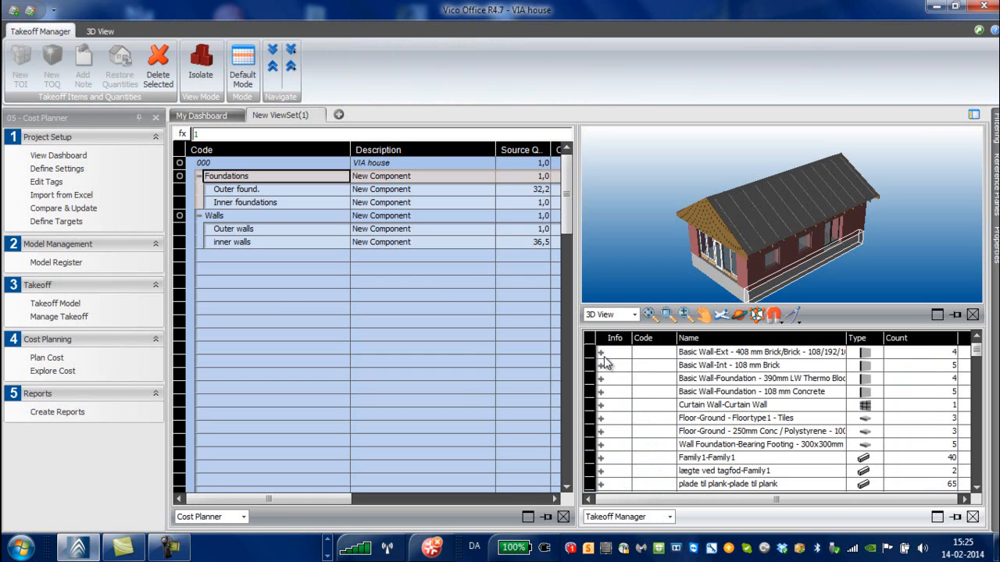
left_click(705, 355)
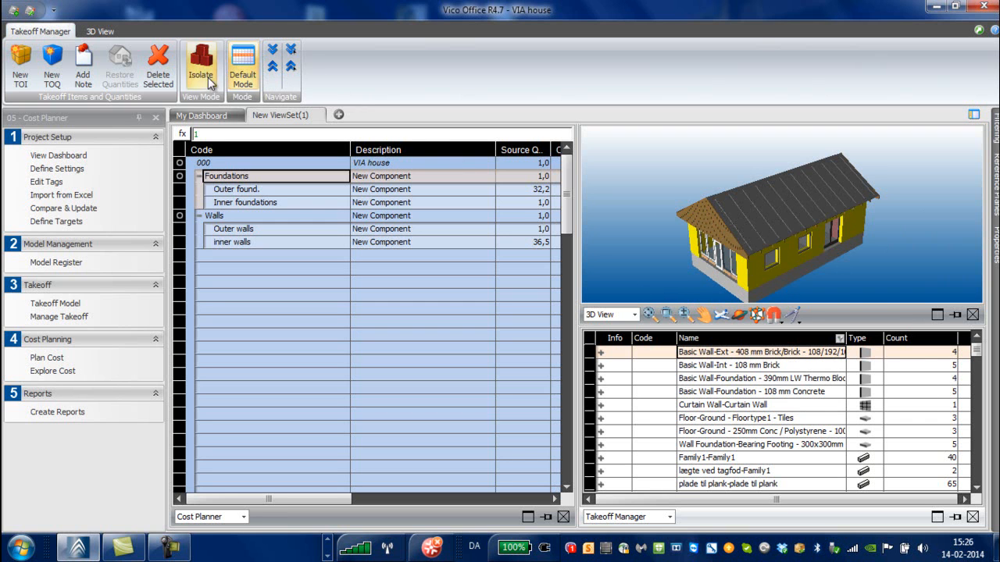
left_click(206, 75)
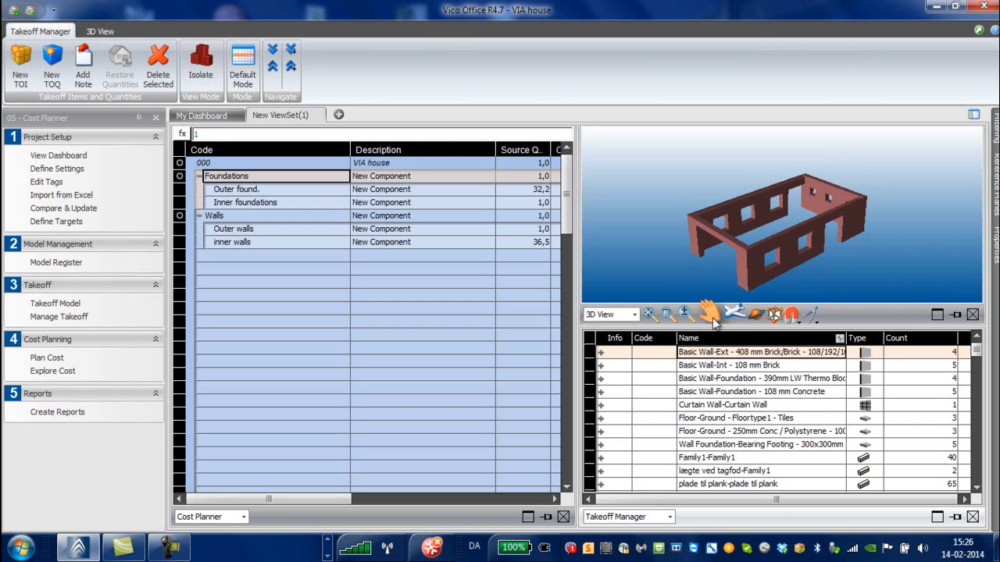
Expand the exterior wall's takeoff quantities and inspect Length, both net side surface areas and Top Surface Area in the 3D model.
left_click(600, 354)
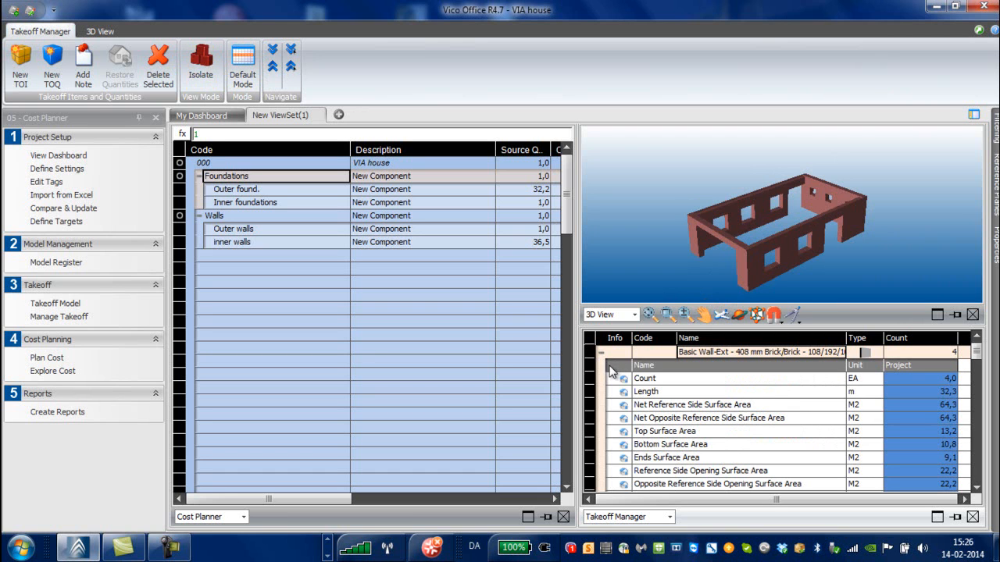
left_click(652, 397)
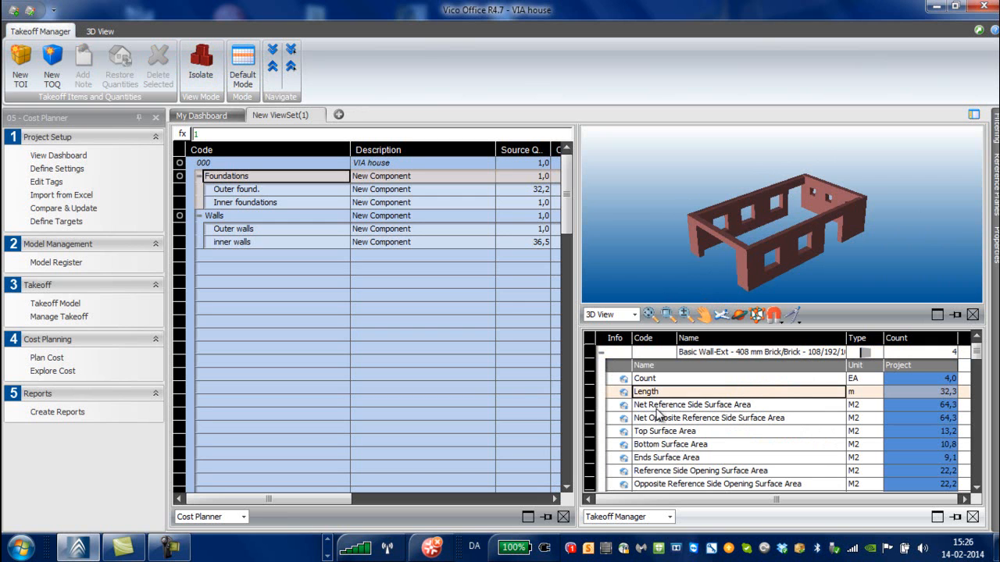
left_click(659, 420)
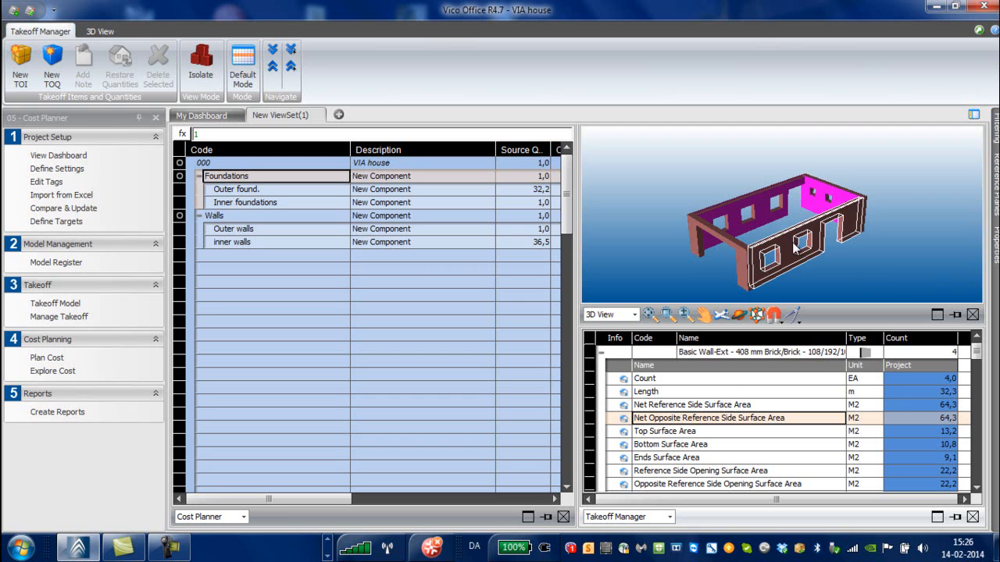
left_click(668, 405)
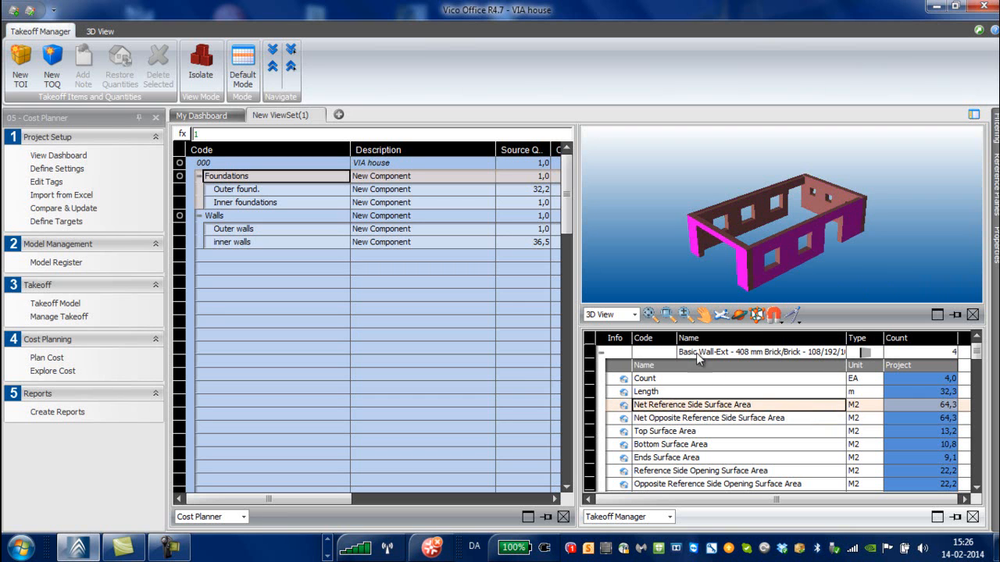
left_click(668, 434)
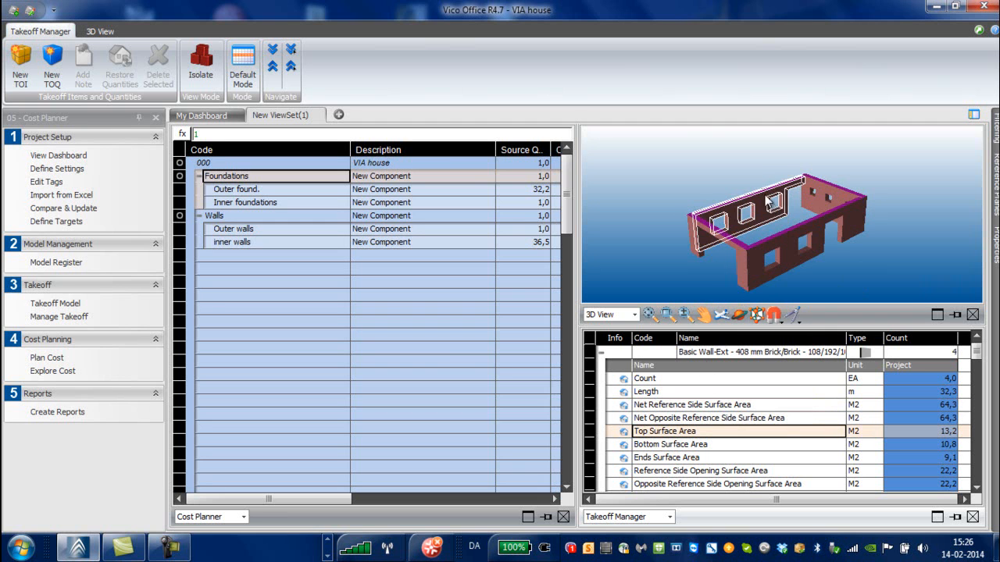
left_click(697, 180)
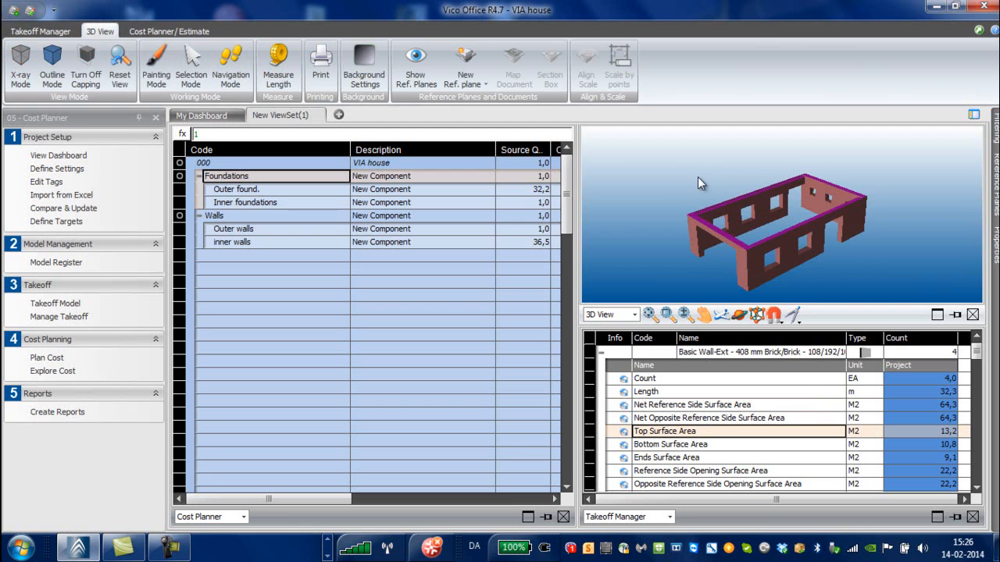
scroll(697, 177, "up", 4)
scroll(698, 178, "down", 1)
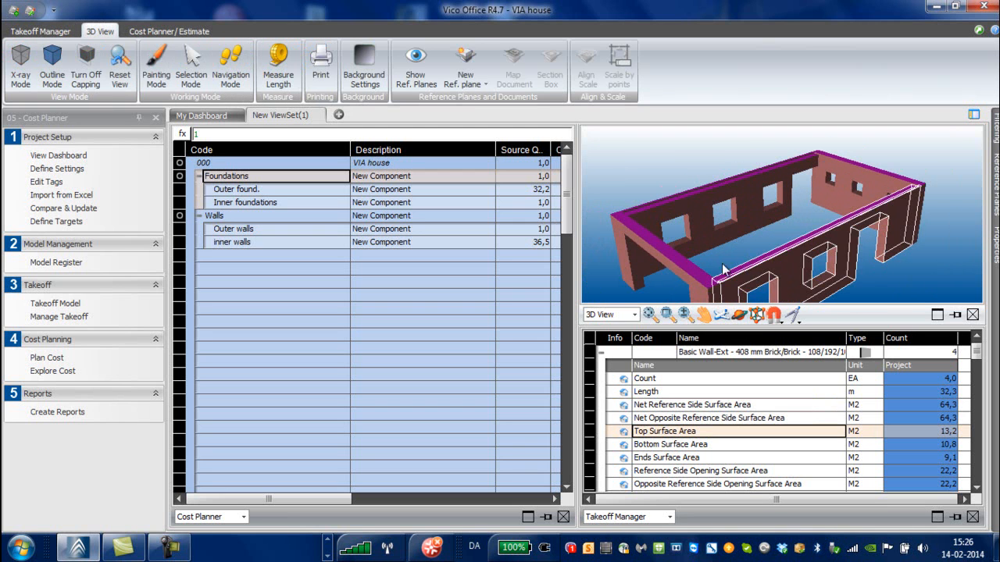
Inspect the exterior wall's Bottom, Ends and Reference Side Opening Surface Area quantities in the 3D model.
left_click(659, 445)
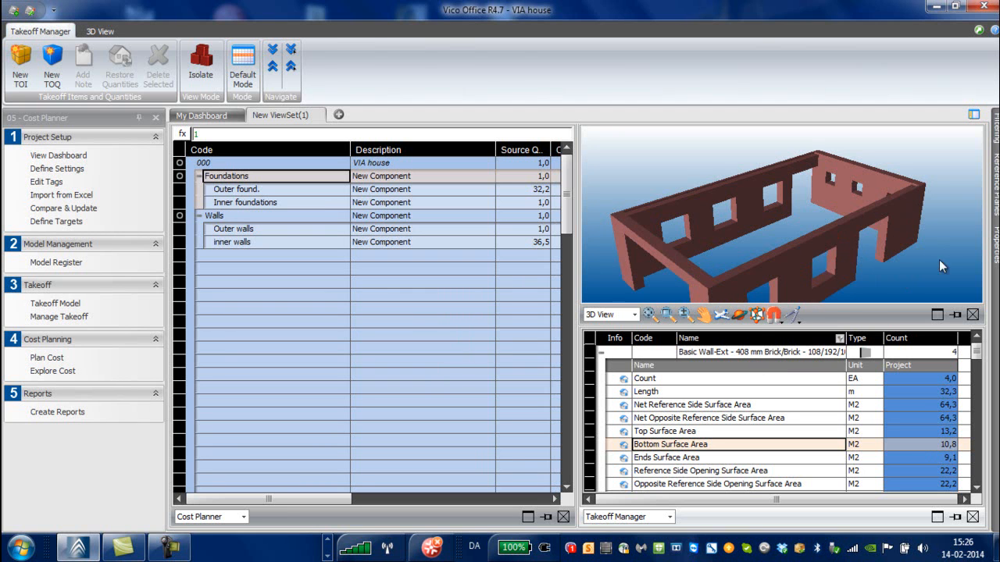
left_click(740, 315)
mouse_move(886, 283)
left_mouse_down()
mouse_move(875, 232)
mouse_move(870, 254)
mouse_move(891, 274)
mouse_move(877, 280)
left_mouse_up()
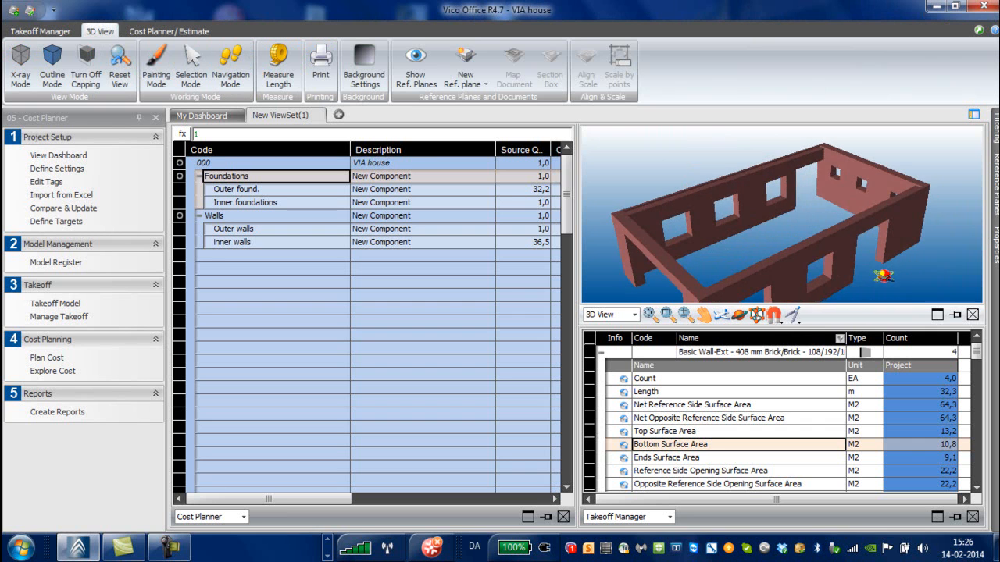
left_click(666, 458)
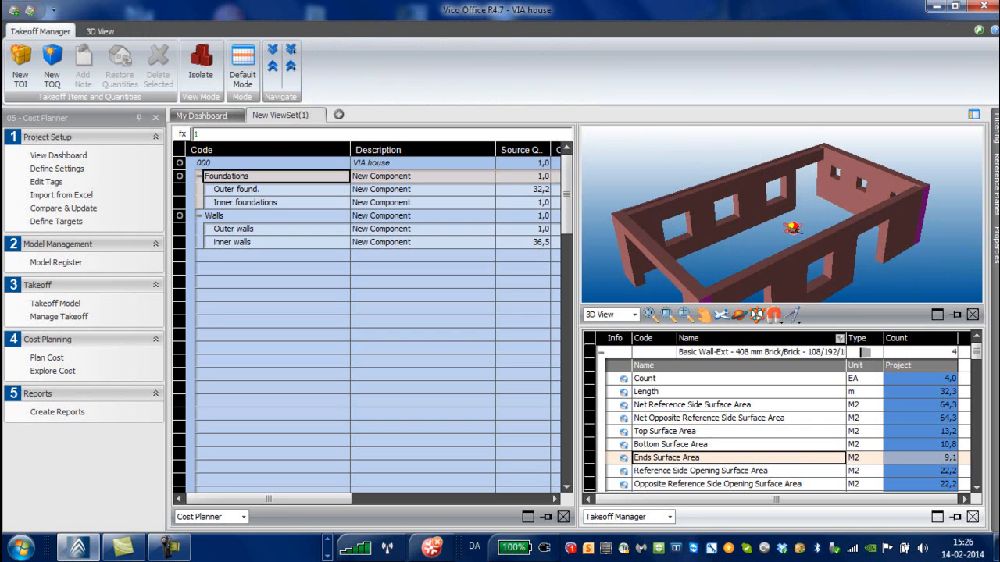
left_click_drag(793, 227, 794, 227)
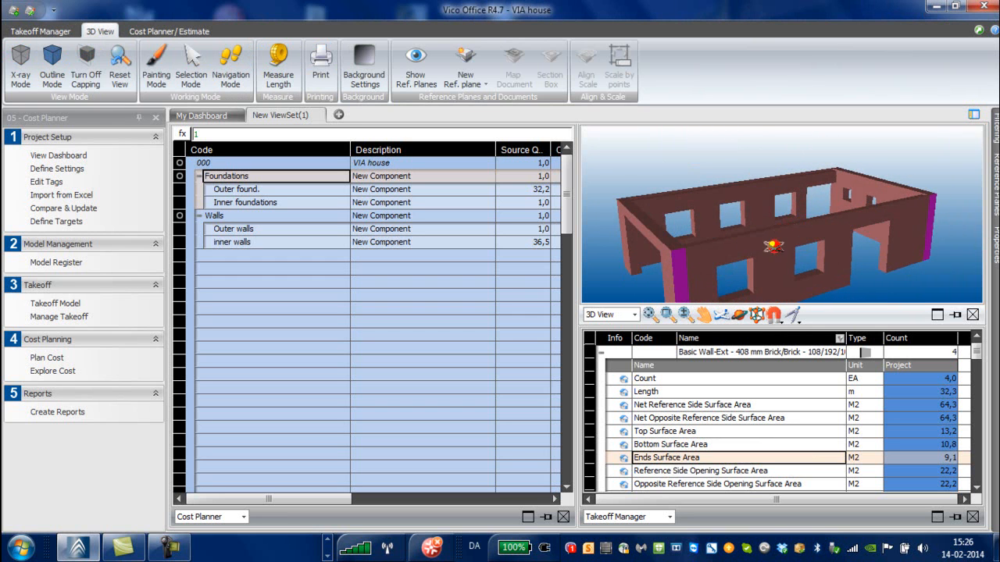
left_click(661, 473)
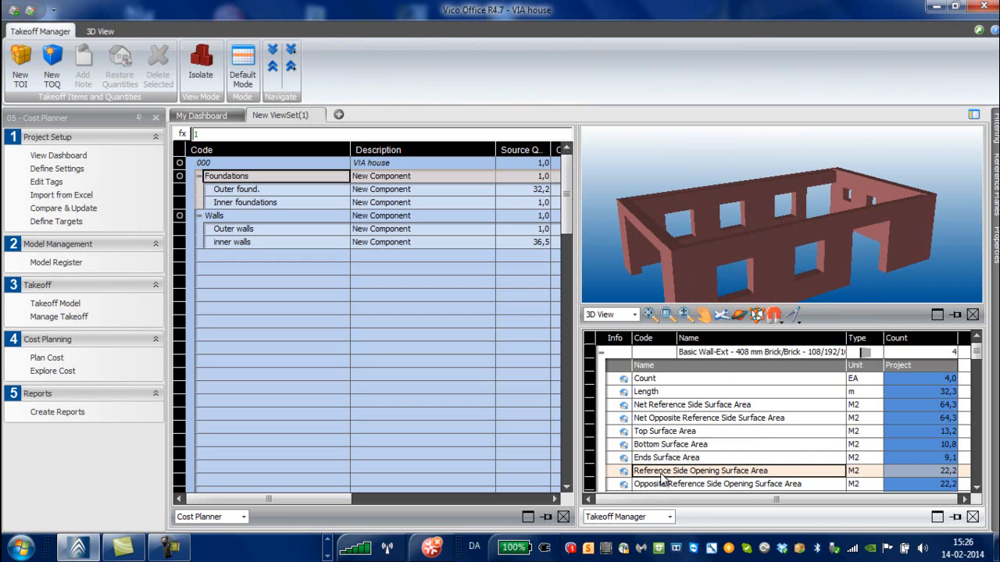
Assign the exterior brick wall's Net Reference Side Surface Area as the source quantity of the Outer walls component.
mouse_move(869, 283)
left_mouse_down()
mouse_move(865, 261)
mouse_move(840, 250)
mouse_move(770, 229)
mouse_move(656, 218)
mouse_move(722, 269)
mouse_move(688, 283)
mouse_move(881, 275)
left_mouse_up()
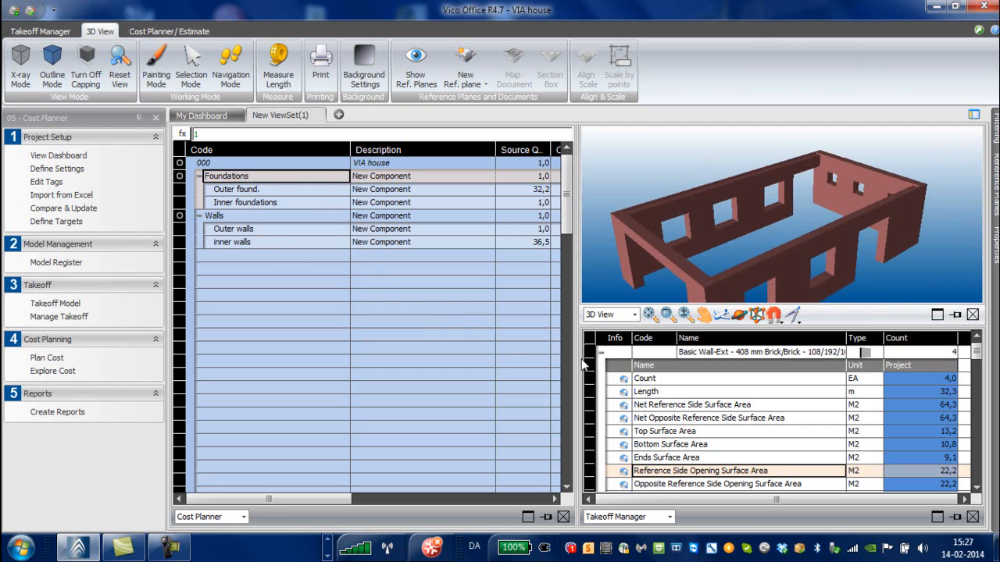
left_click(652, 407)
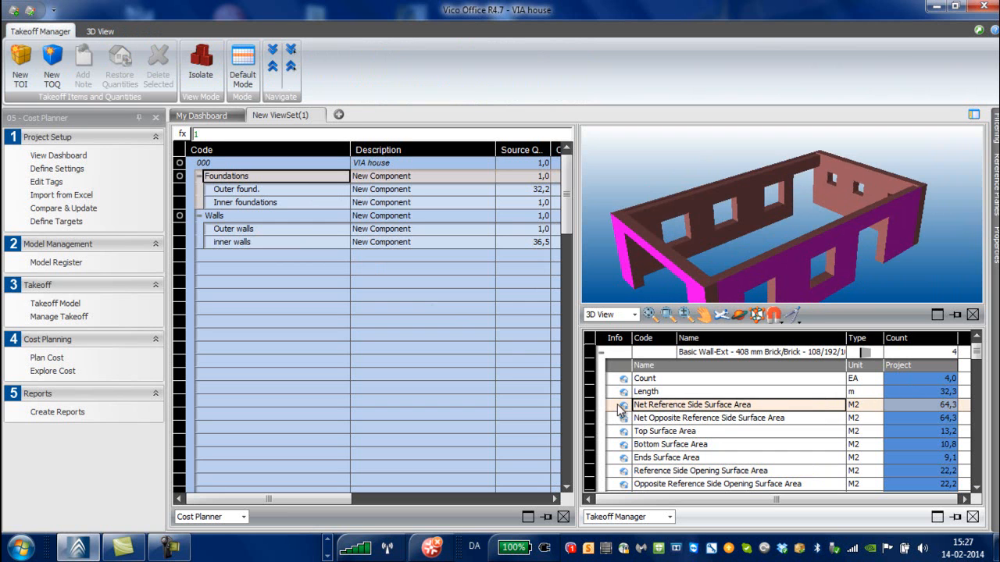
left_click_drag(616, 411, 405, 232)
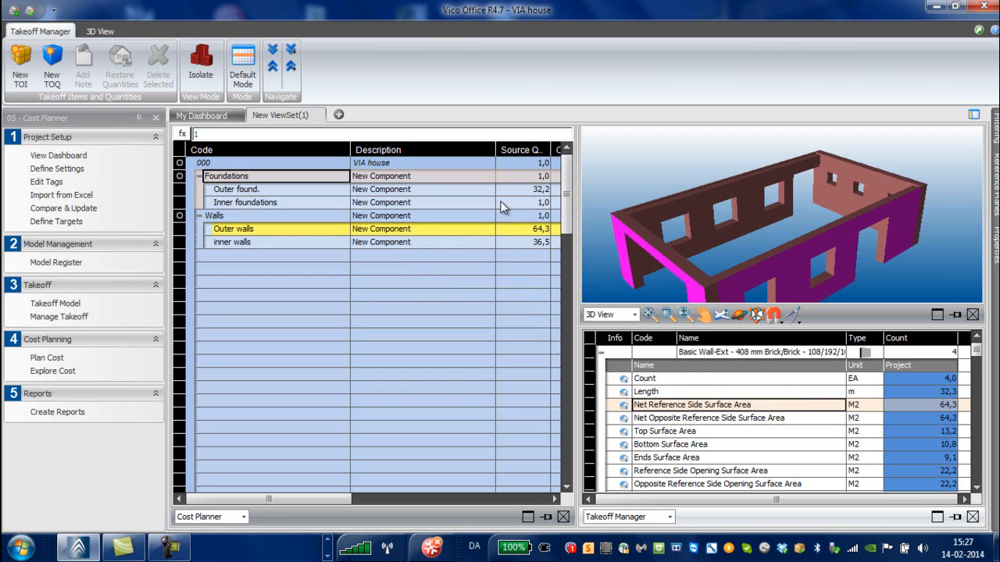
Set the unit cost of the Outer walls component to 600 and review its Net Total.
left_click_drag(346, 504, 430, 497)
left_click_drag(449, 491, 449, 491)
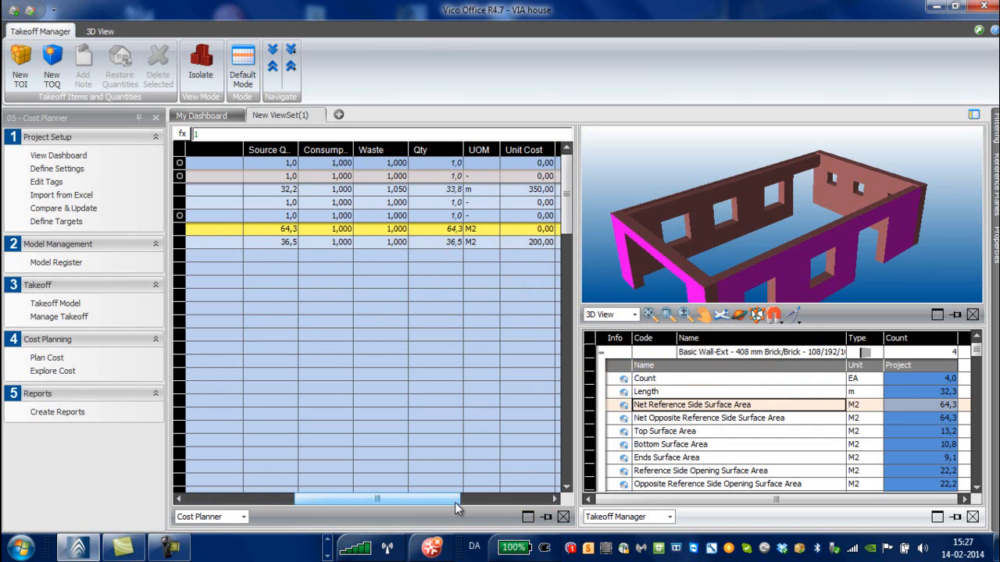
mouse_move(453, 499)
left_mouse_down()
mouse_move(492, 499)
mouse_move(468, 504)
left_mouse_up()
left_click(513, 232)
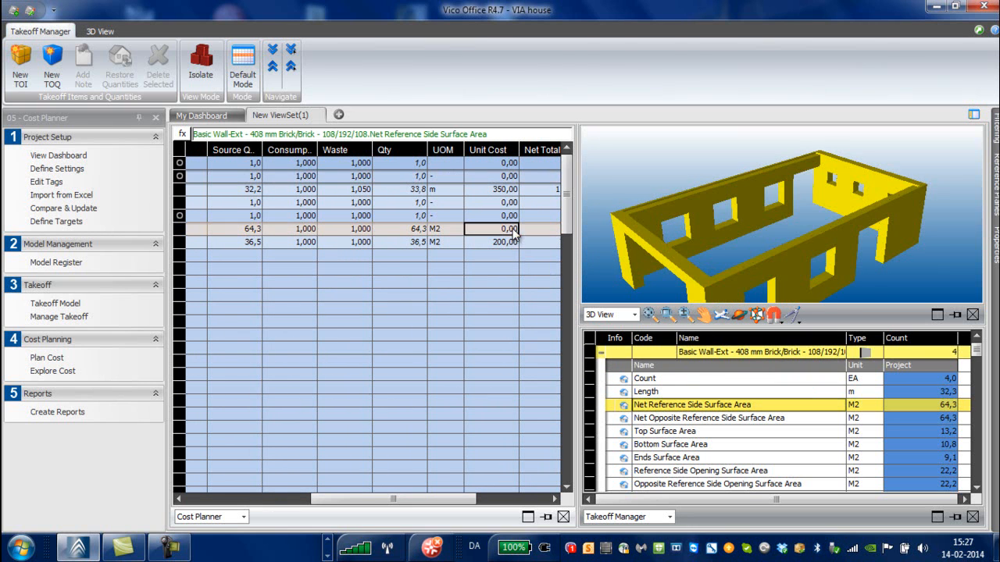
left_click(511, 231)
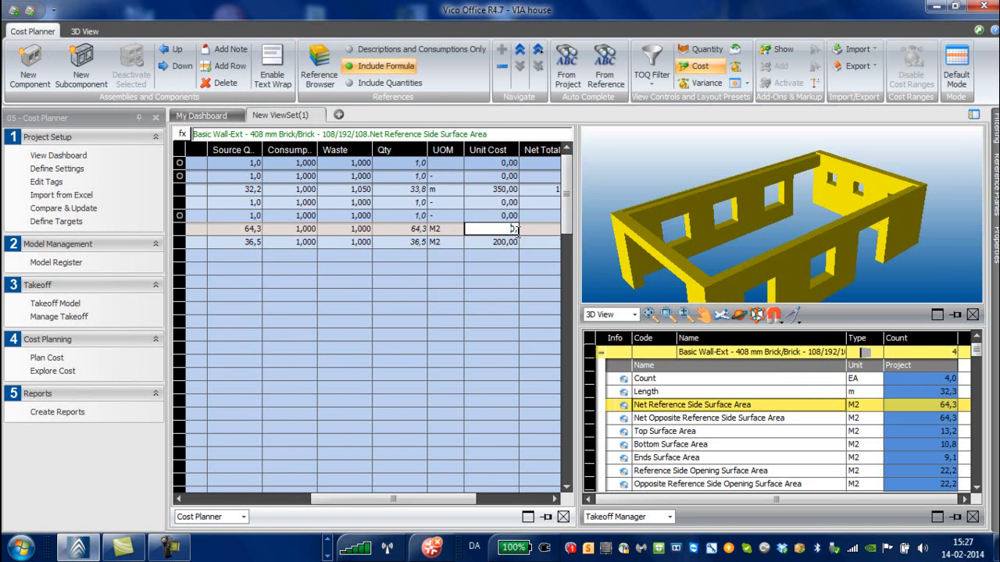
left_click_drag(506, 230, 516, 230)
type("600,")
key("Return")
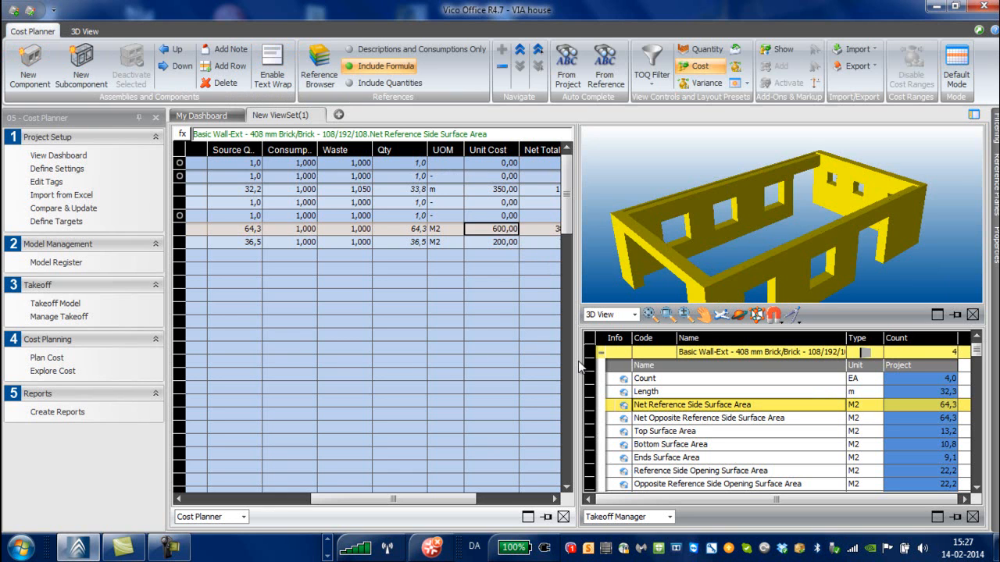
left_click_drag(457, 501, 506, 497)
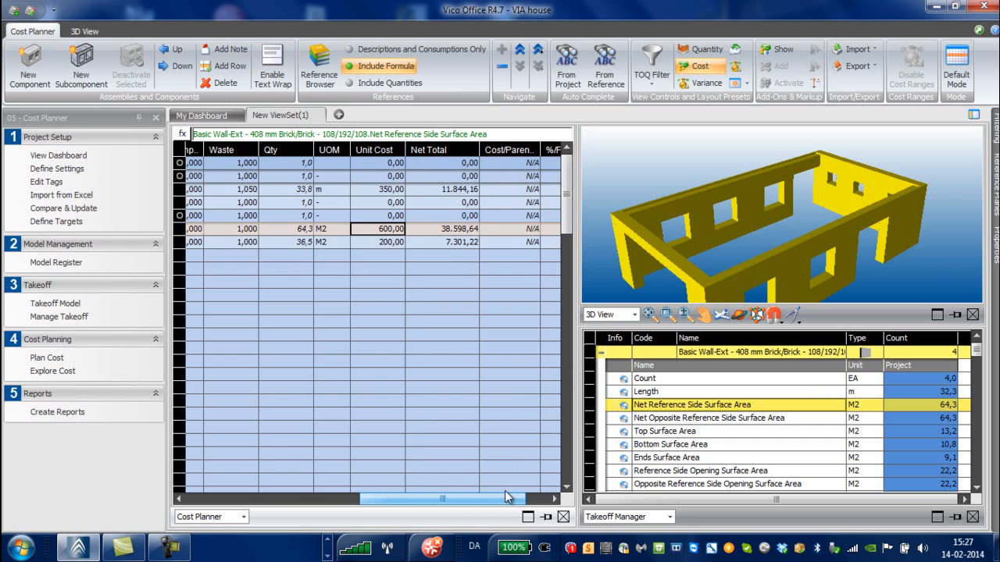
Set the waste factor of the Outer walls component to 1,05 and review its Net Total.
left_click_drag(505, 493, 446, 505)
left_click(378, 231)
left_click(381, 234)
type("1,")
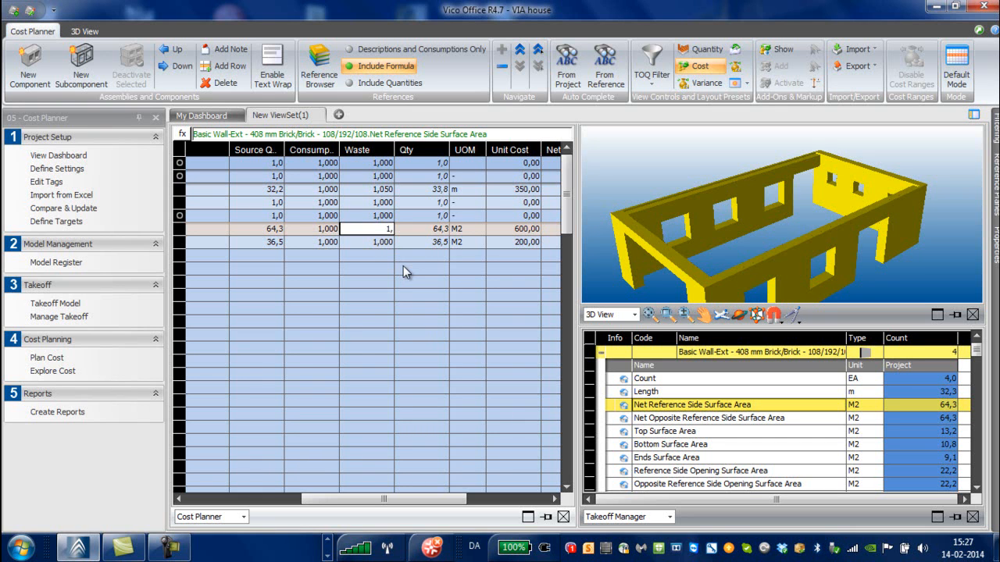
type("1,0")
key("BackSpace")
key("BackSpace")
key("BackSpace")
key("BackSpace")
key("BackSpace")
key("BackSpace")
type("1,05")
key("Return")
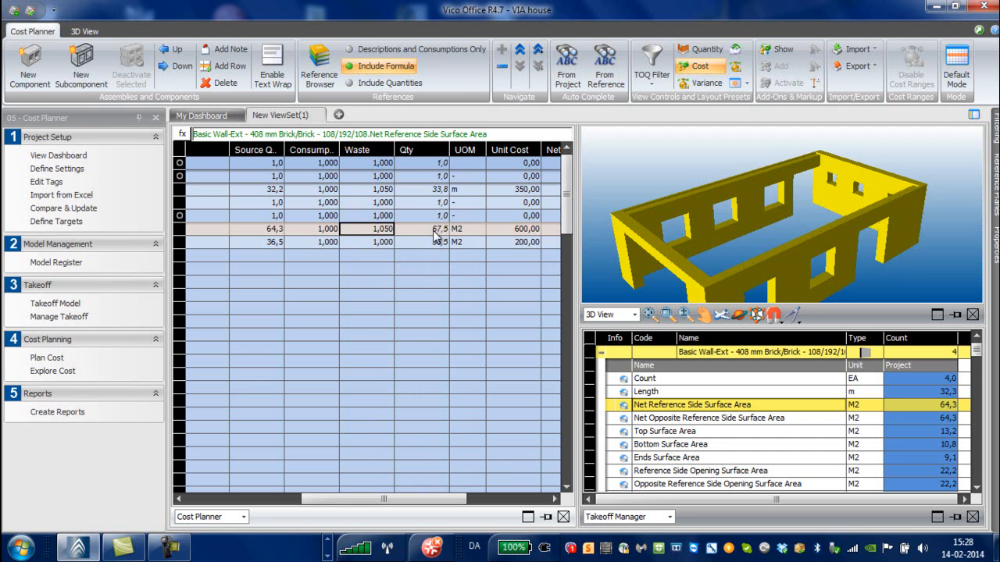
left_click_drag(457, 500, 527, 502)
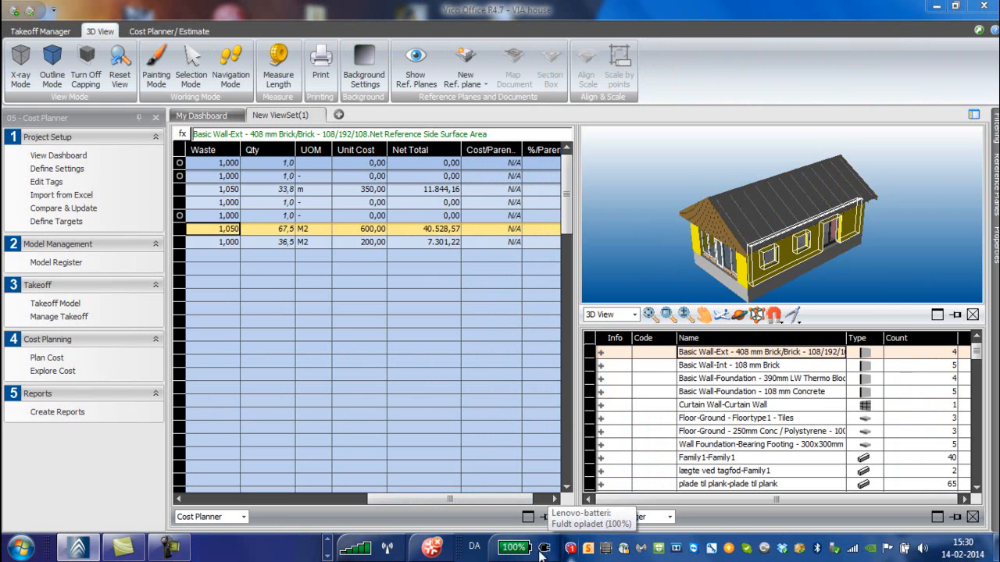
left_click(170, 549)
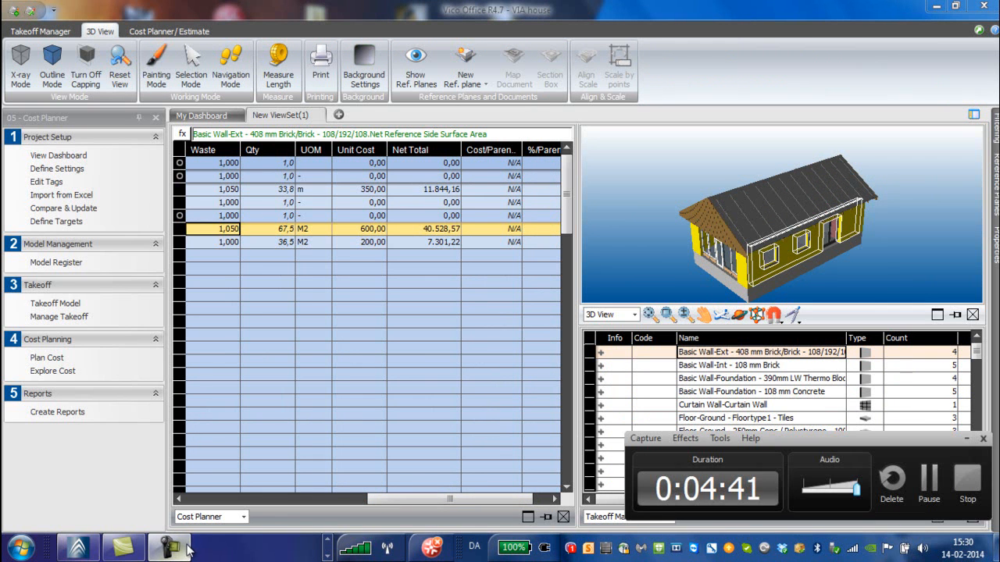
left_click(739, 355)
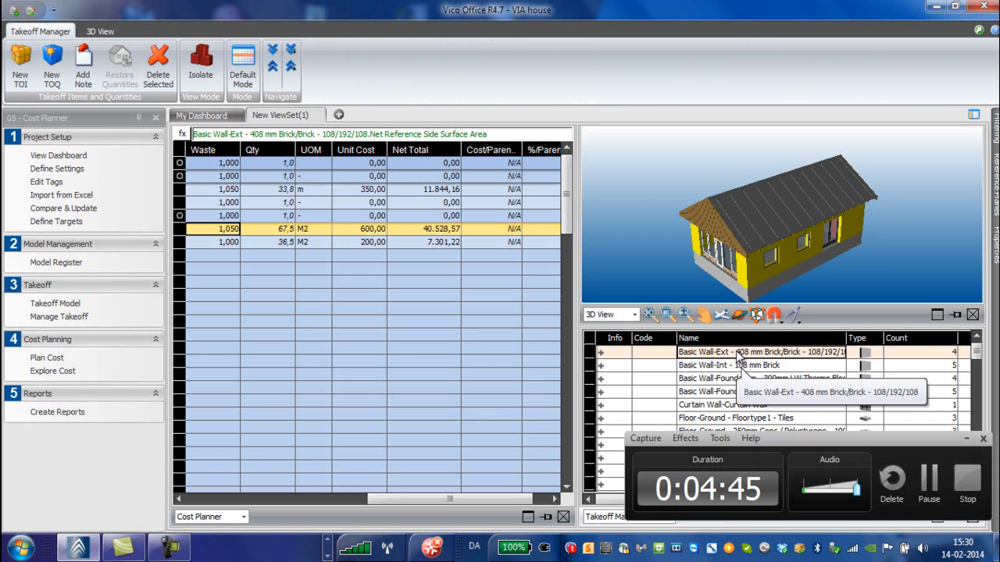
left_click(966, 440)
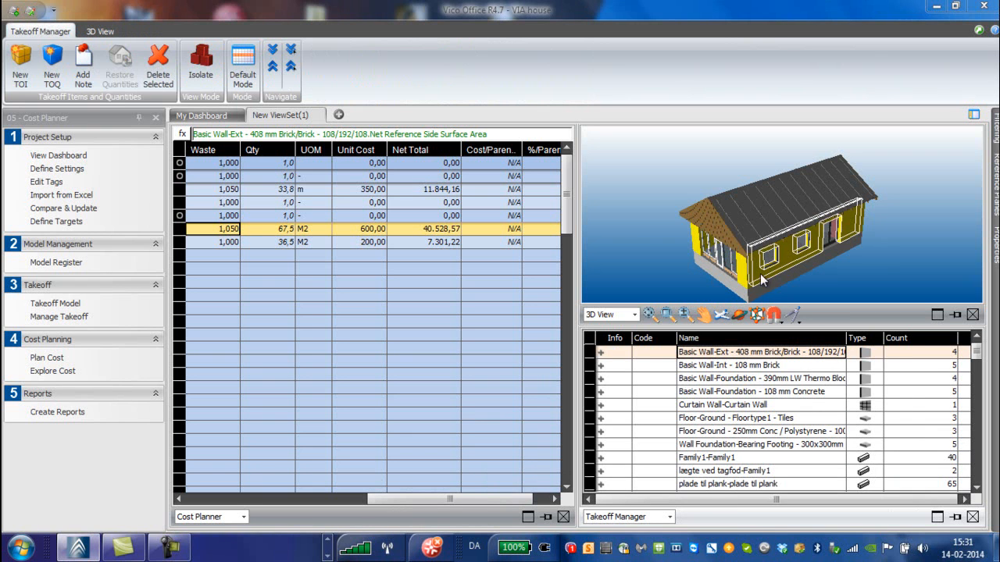
left_click(762, 353)
right_click(763, 353)
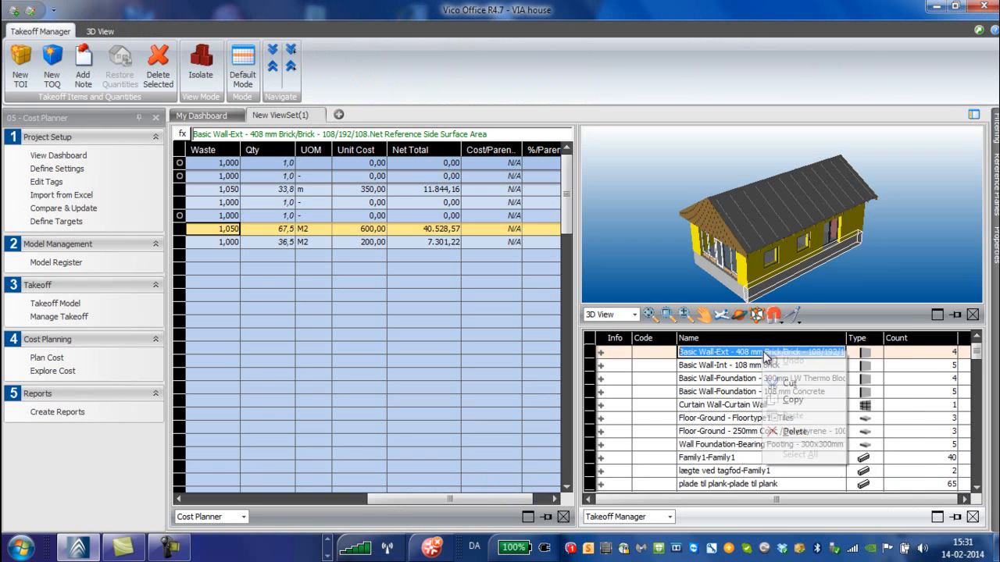
left_click(679, 276, "ctrl")
right_click(717, 353)
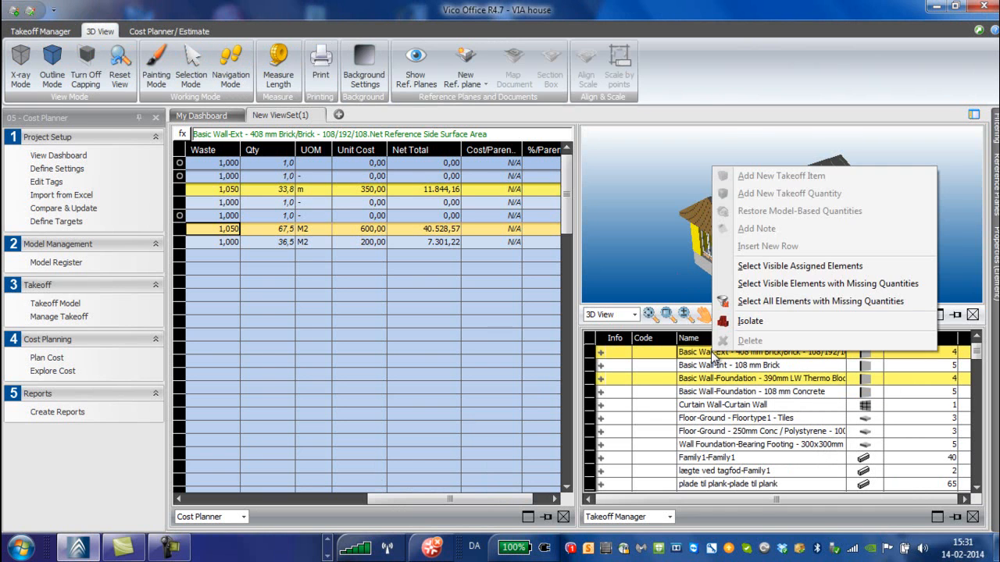
left_click(717, 353)
left_click(720, 434)
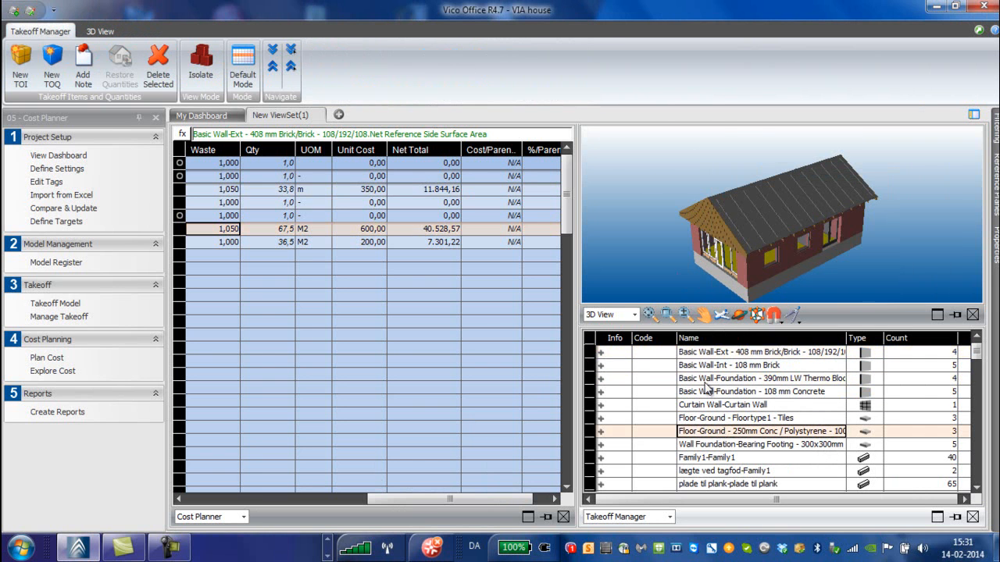
Isolate the Basic Wall-Ext - 408 mm Brick/Brick takeoff item in the 3D model.
left_click(708, 356)
right_click(708, 355)
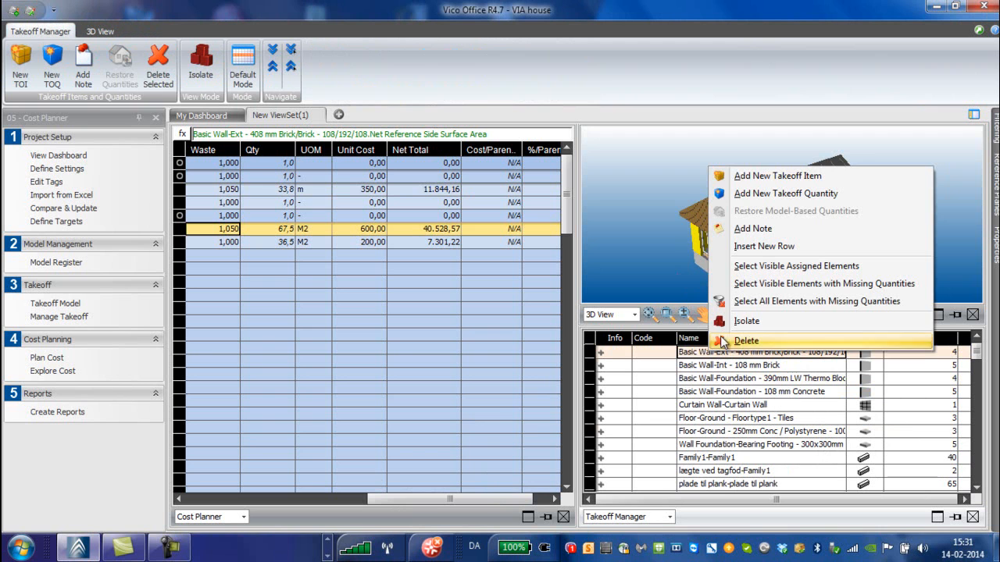
left_click(734, 324)
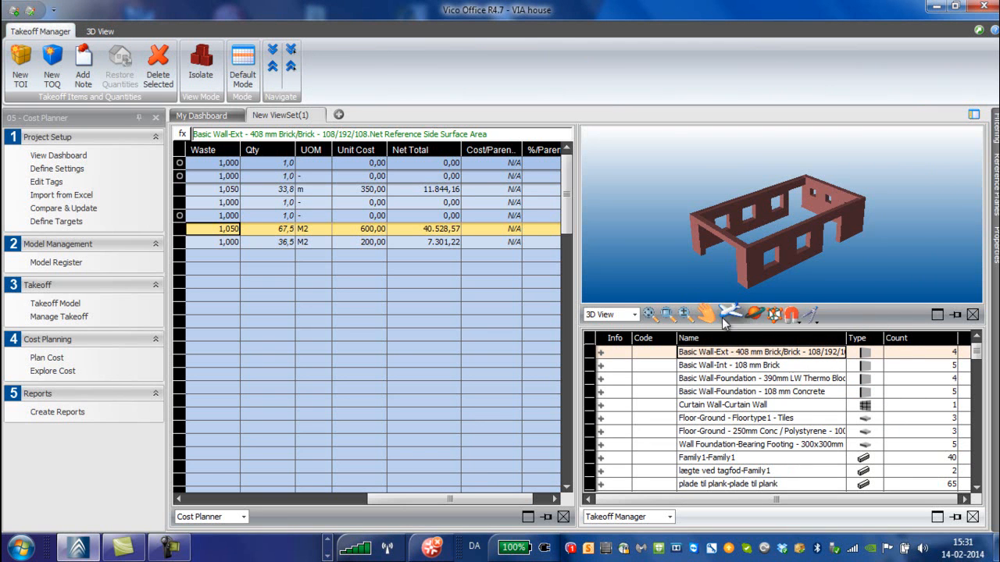
Reset the 3D view from the isolated exterior walls to the full house model.
left_click(97, 32)
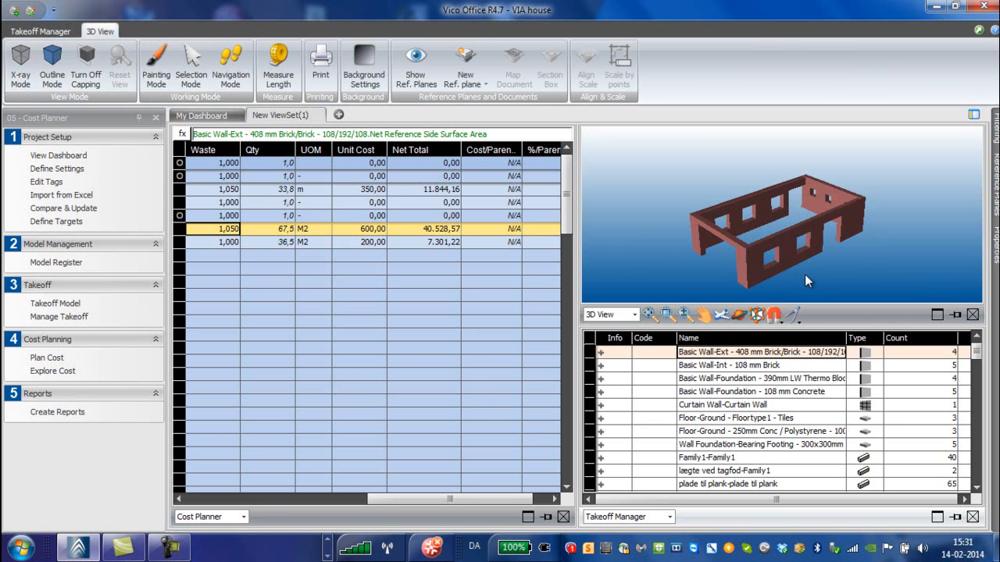
left_click(779, 278)
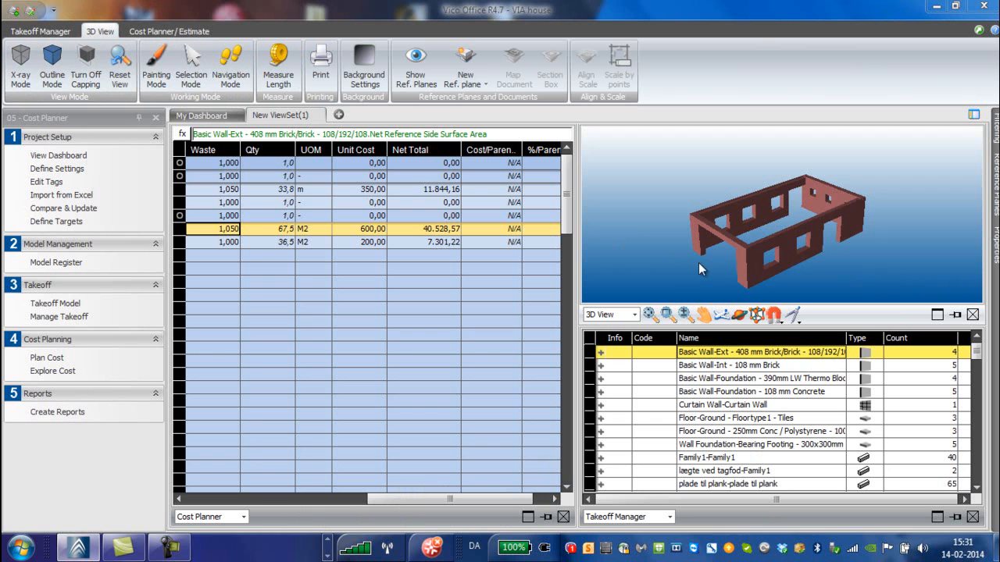
left_click(117, 78)
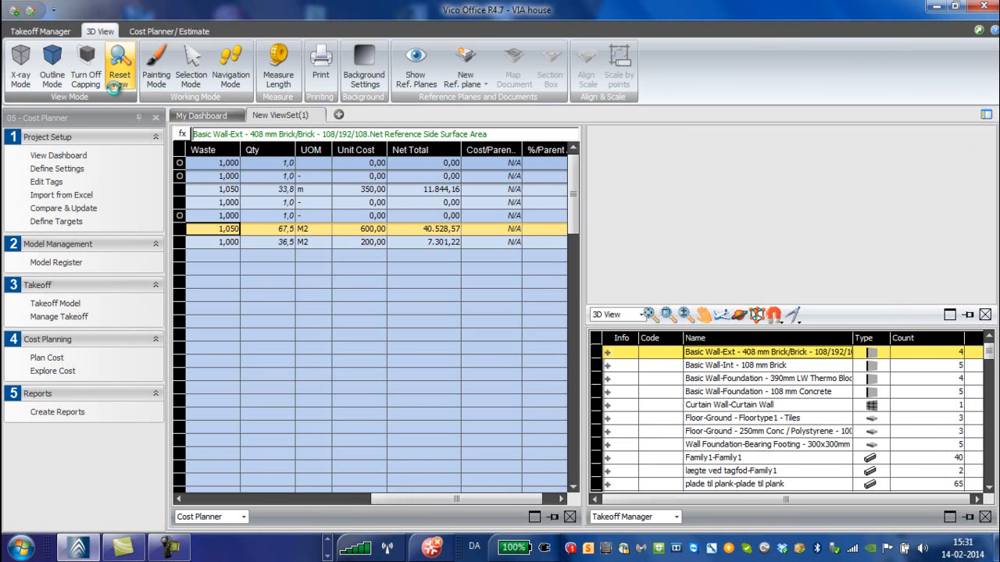